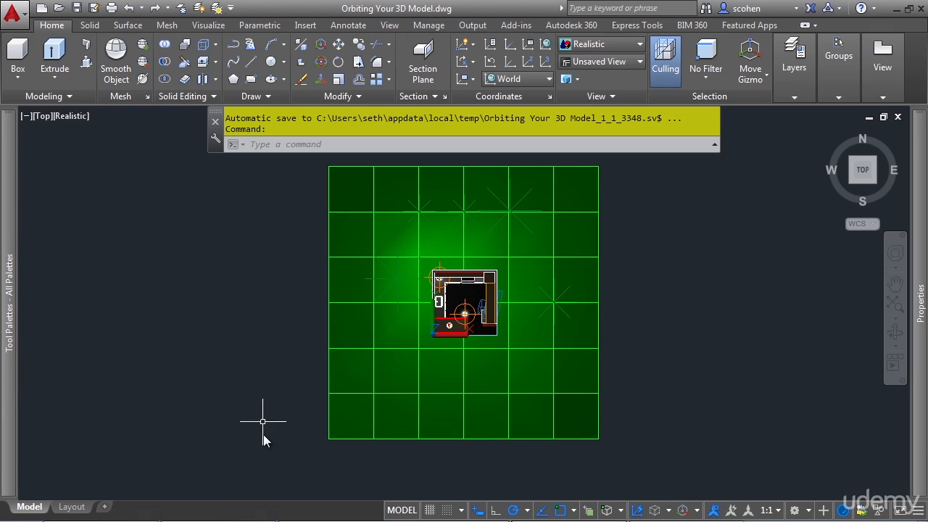
- Orbit the model from the Top view to an angled 3D view and look over the available orbit modes
shift+middle_drag(274, 457, 368, 459)
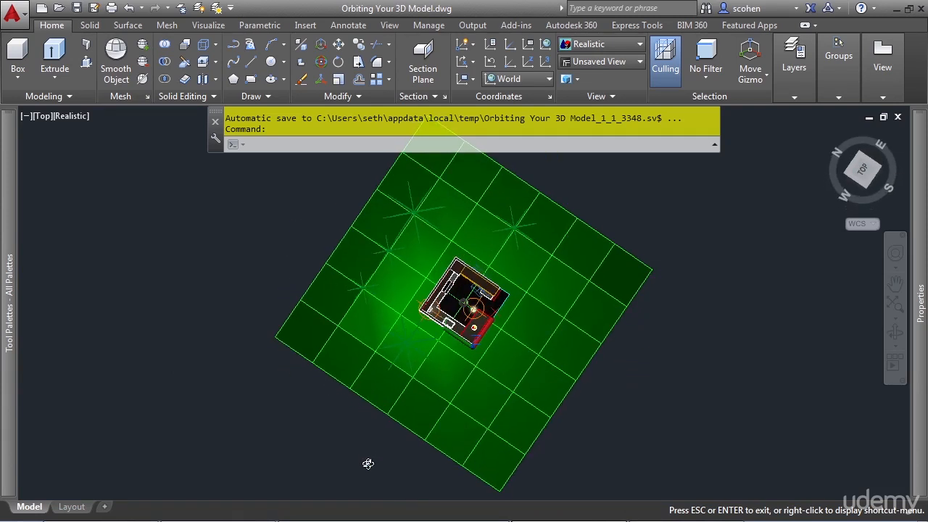
shift+middle_drag(367, 464, 311, 372)
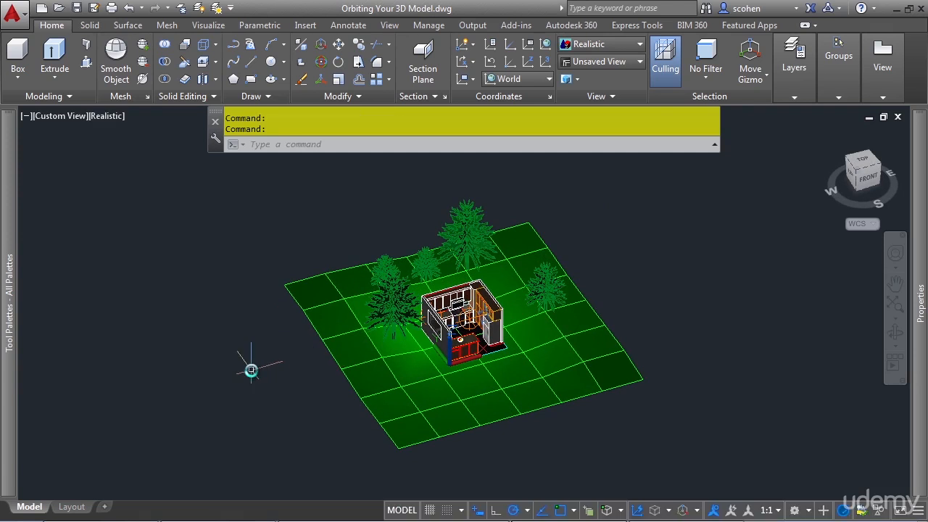
click(391, 26)
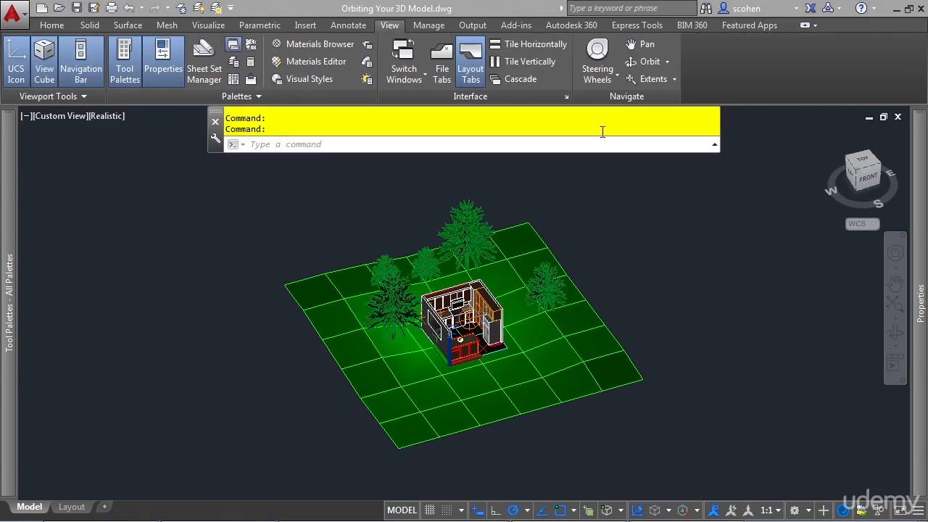
click(666, 61)
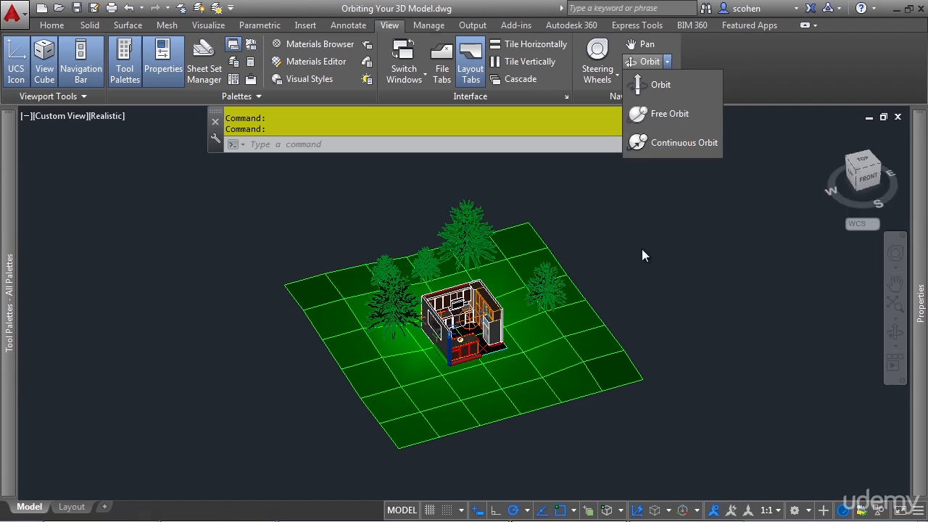
- Select the refrigerator and orbit slightly around it, clear the selection and zoom to the model's extents
scroll(533, 369, up, 10)
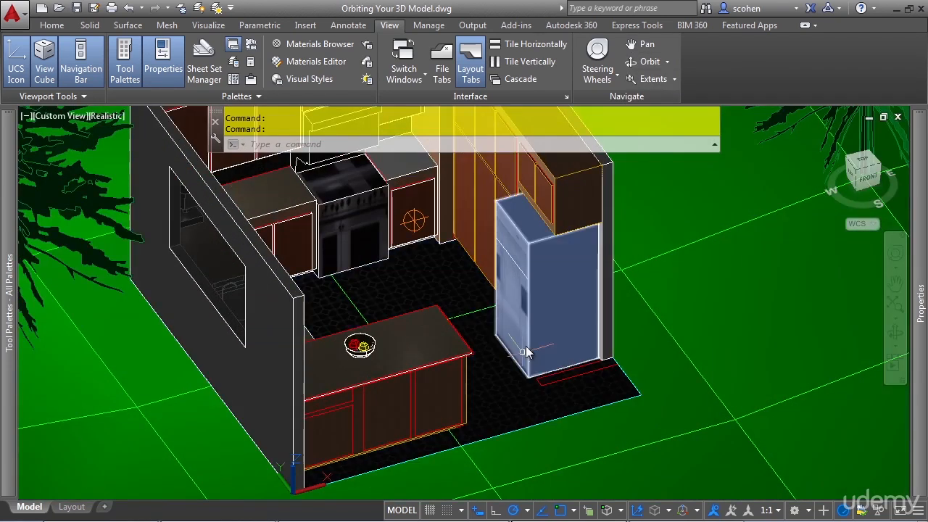
mouse_move(534, 334)
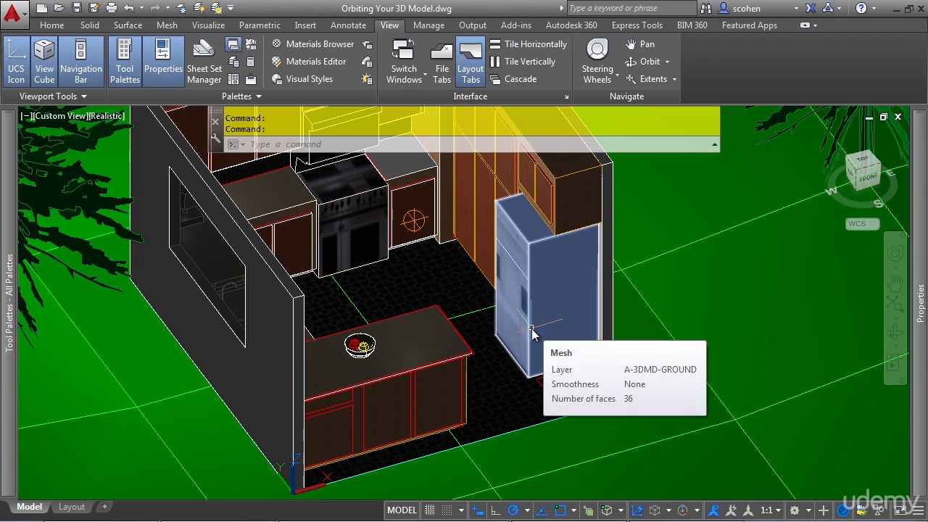
click(532, 331)
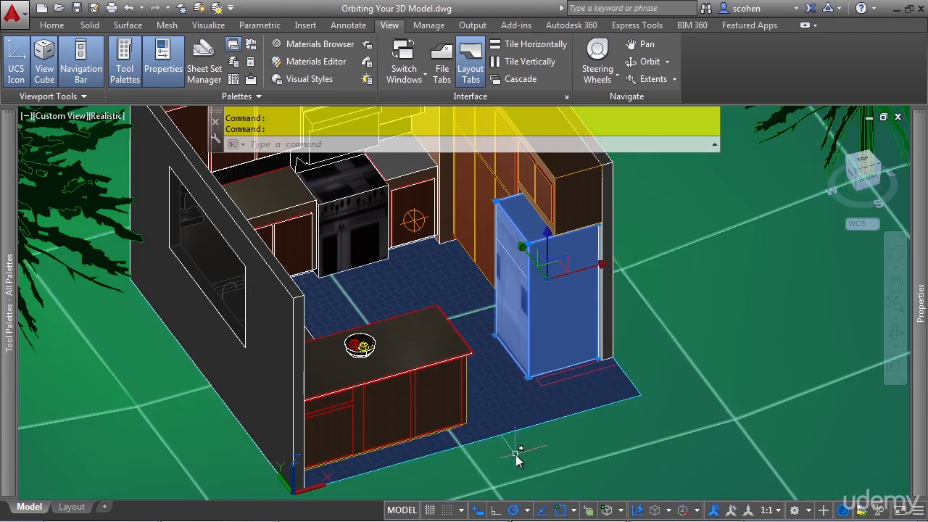
shift+middle_drag(506, 462, 527, 460)
key(Escape)
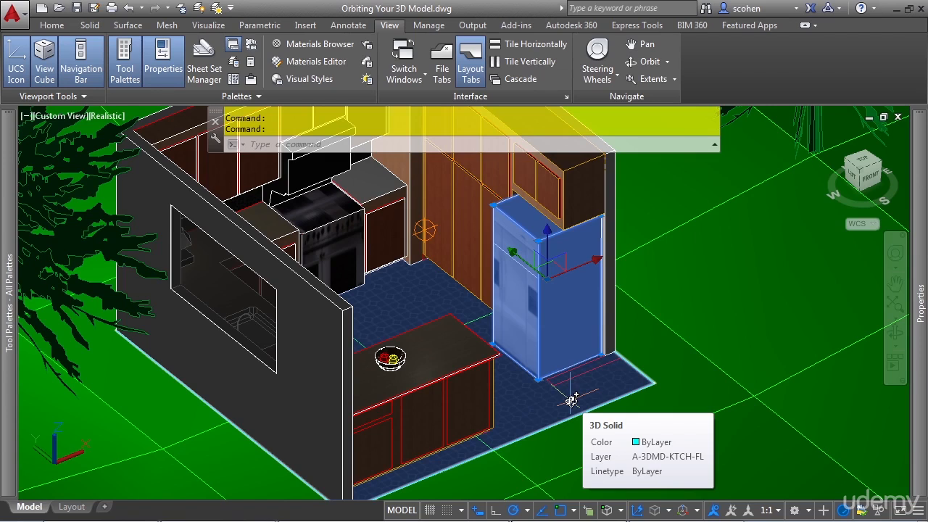
key(Escape)
key(Escape)
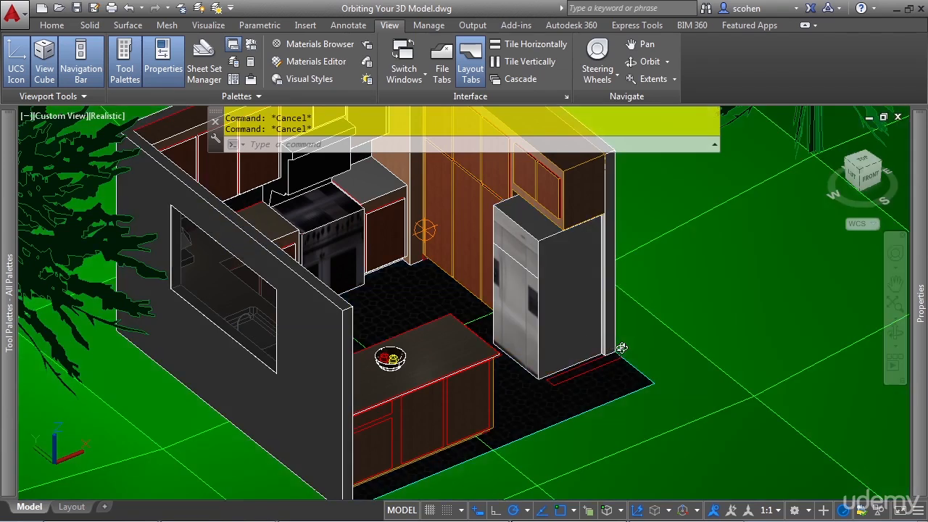
shift+middle_drag(621, 348, 621, 350)
middle_click(621, 350)
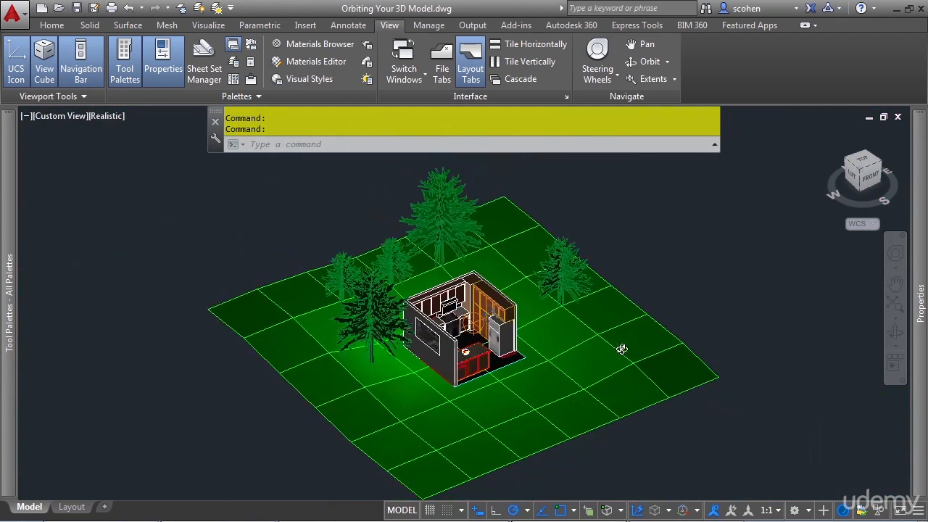
- Rotate the whole model in several directions with Free Orbit, both inside and outside the arcball, and exit the command
click(666, 62)
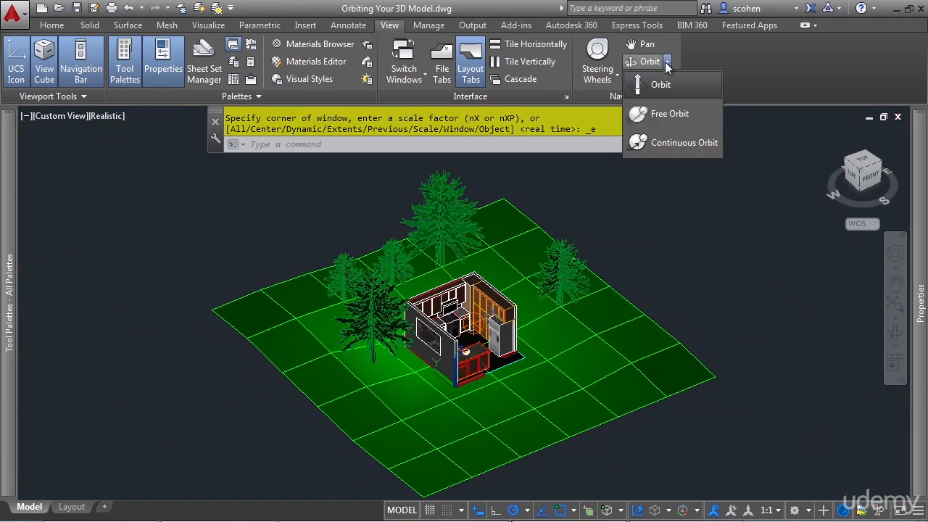
click(673, 114)
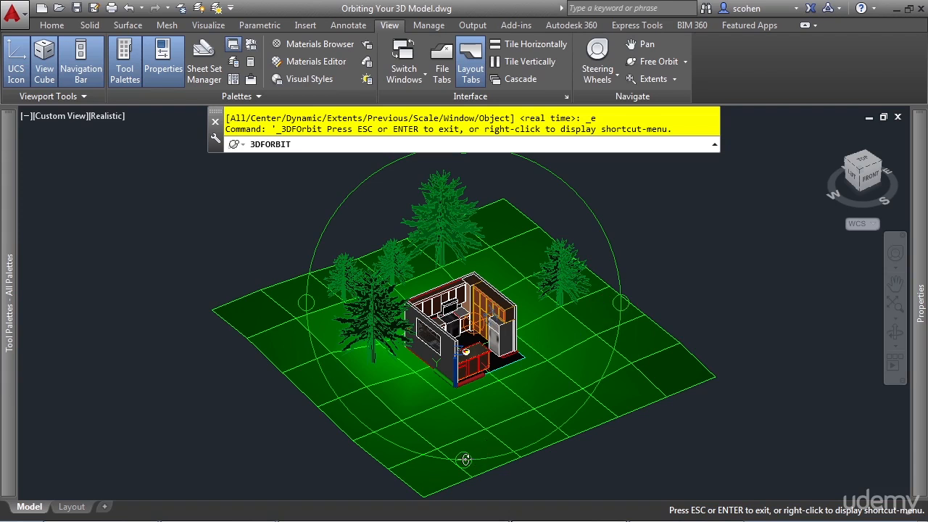
drag(543, 342, 516, 334)
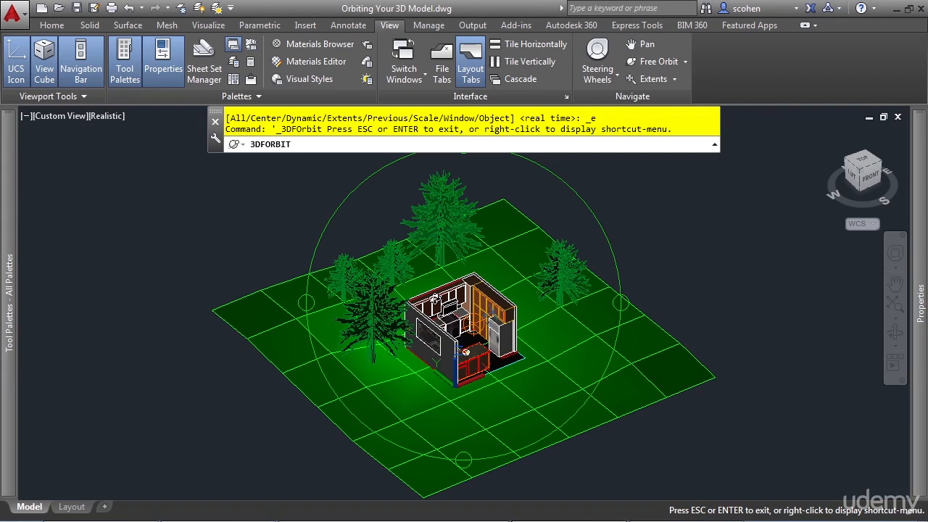
drag(434, 297, 531, 316)
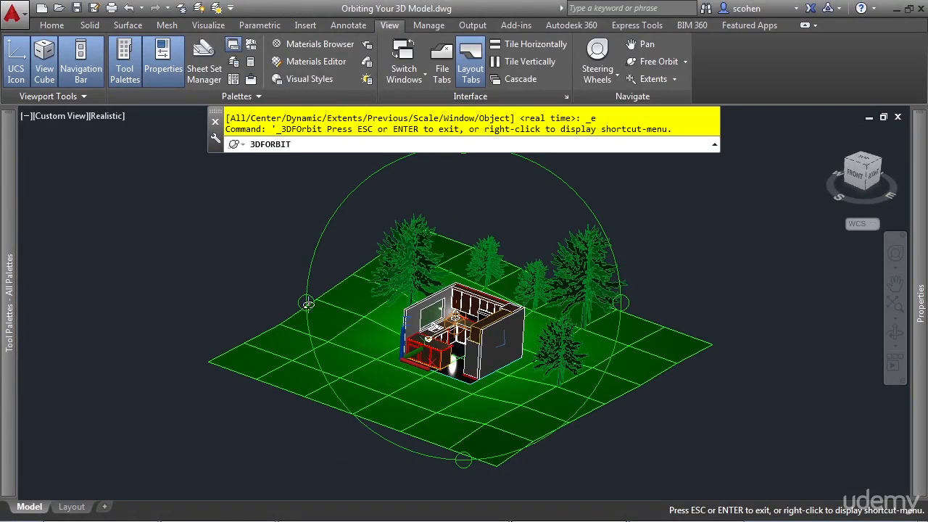
drag(465, 445, 289, 313)
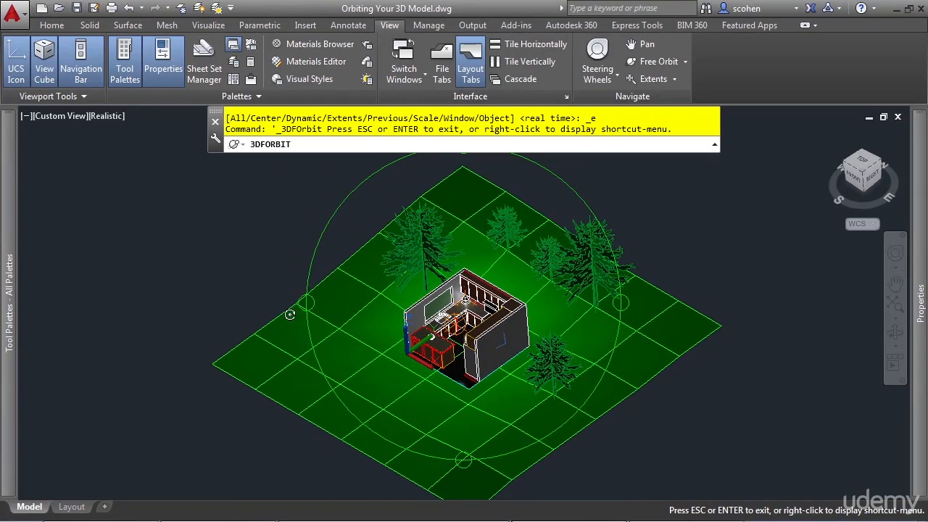
drag(480, 373, 276, 327)
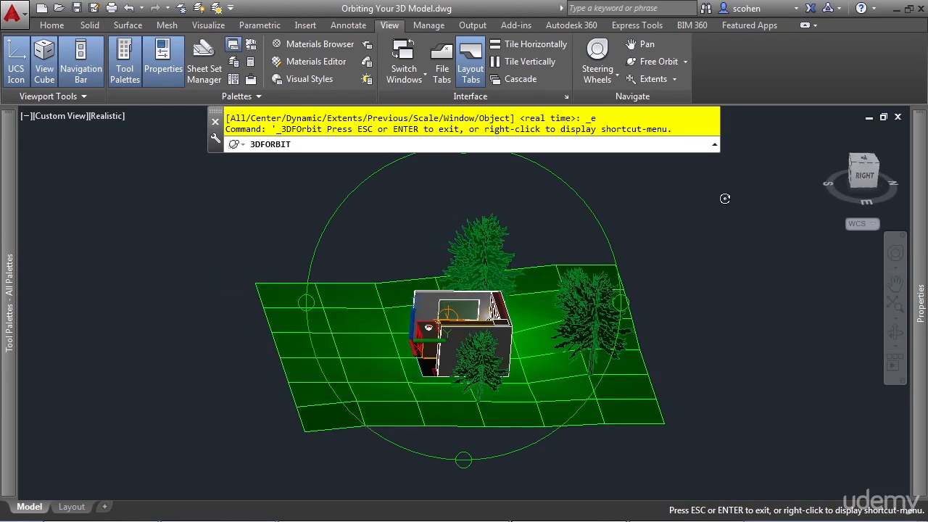
drag(683, 192, 620, 232)
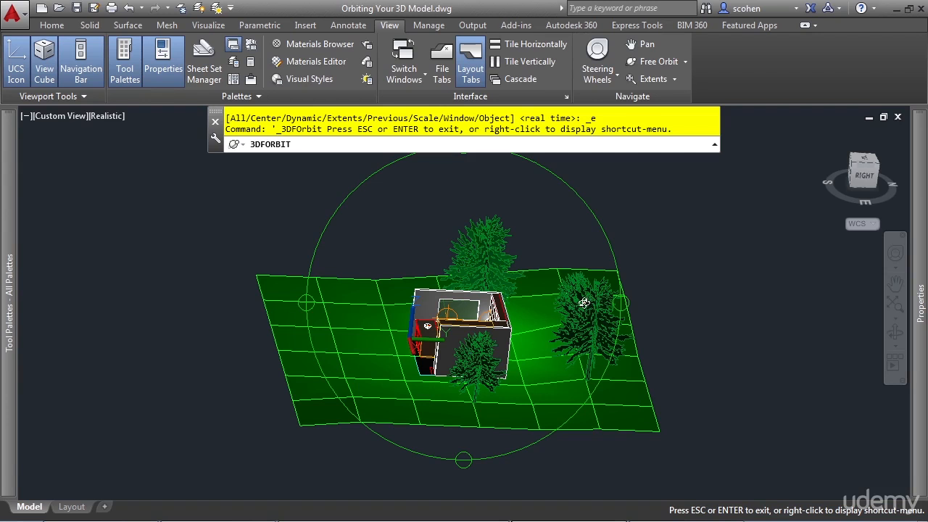
right_click(413, 309)
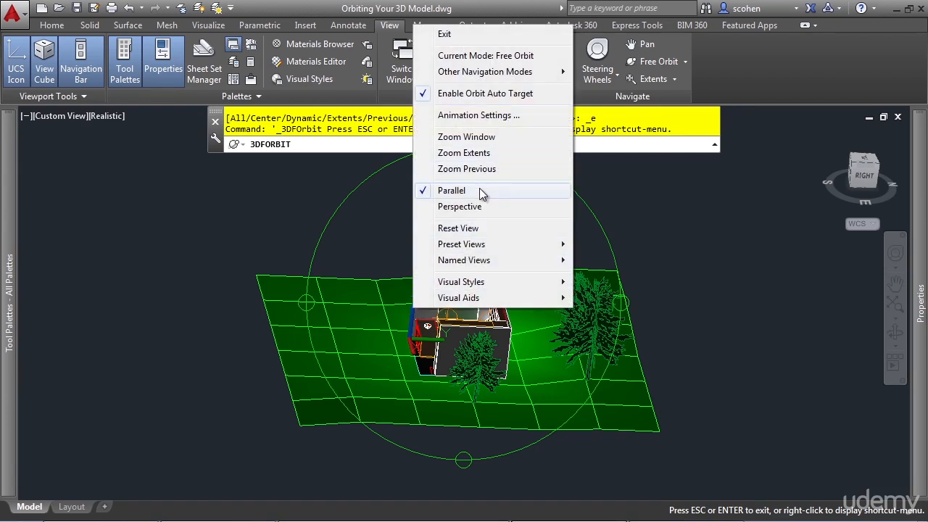
key(Escape)
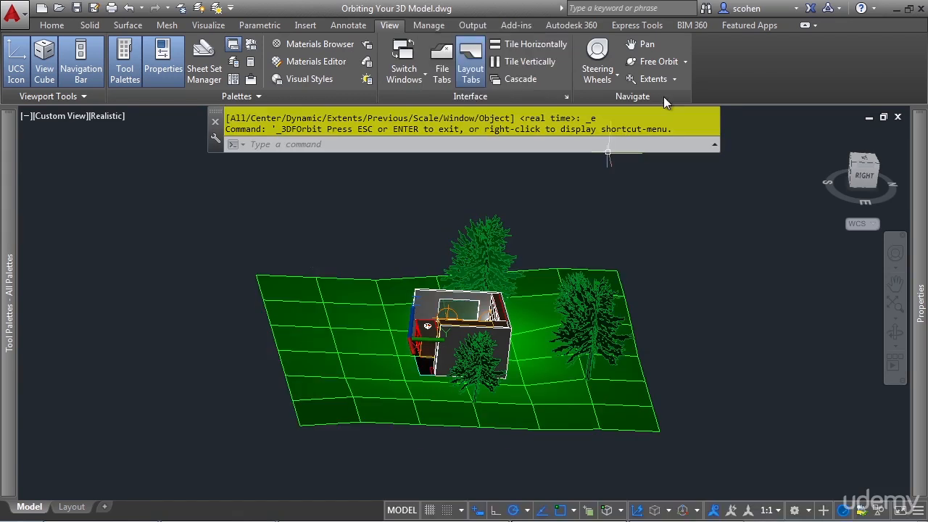
- Rotate only the kitchen walls with Free Orbit for a closer look at them, and clear the selection
click(505, 336)
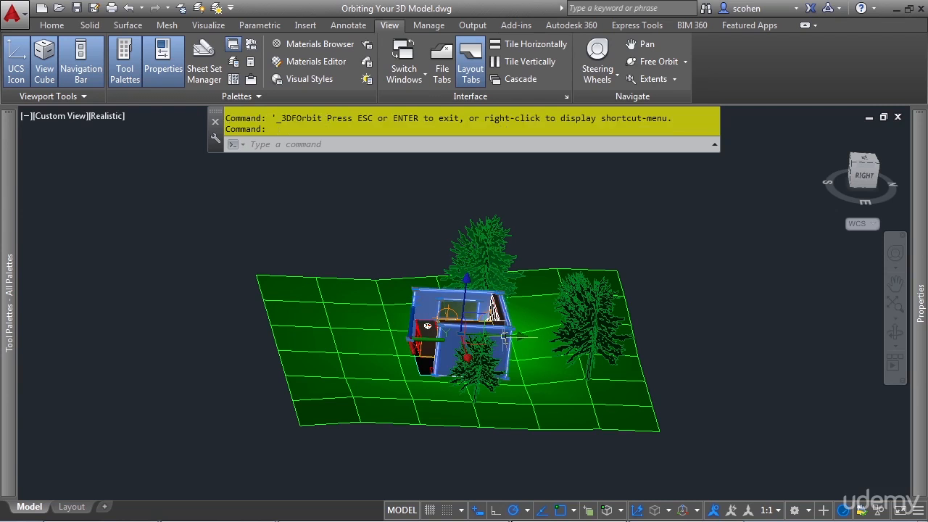
click(643, 63)
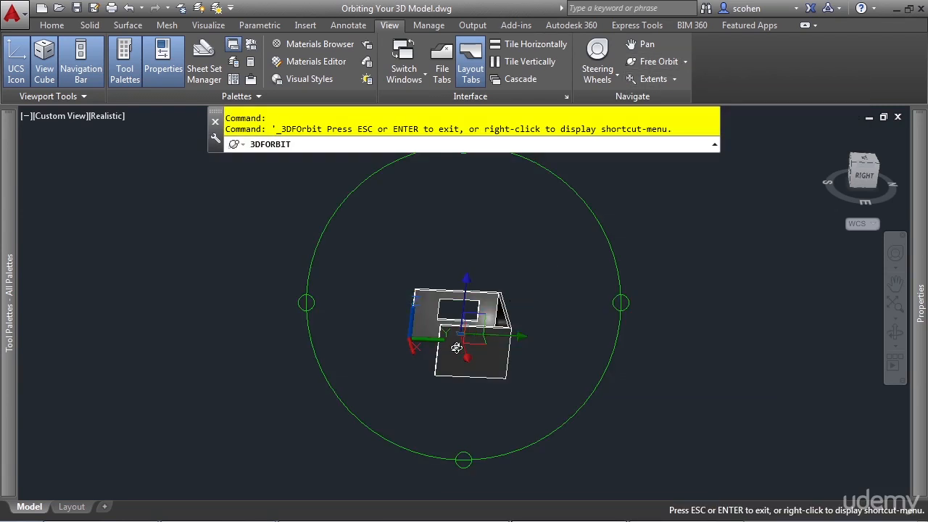
drag(387, 384, 505, 308)
drag(573, 333, 271, 316)
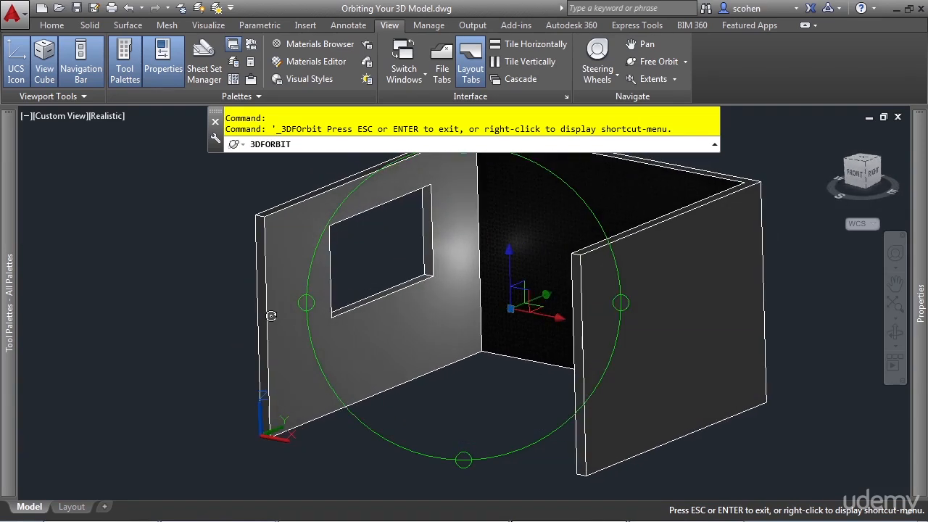
key(Escape)
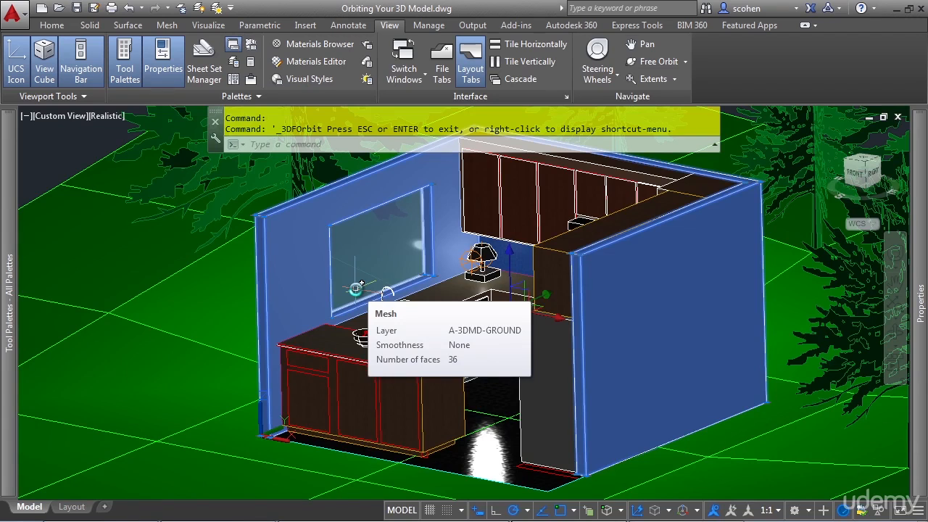
scroll(348, 297, down, 5)
key(Escape)
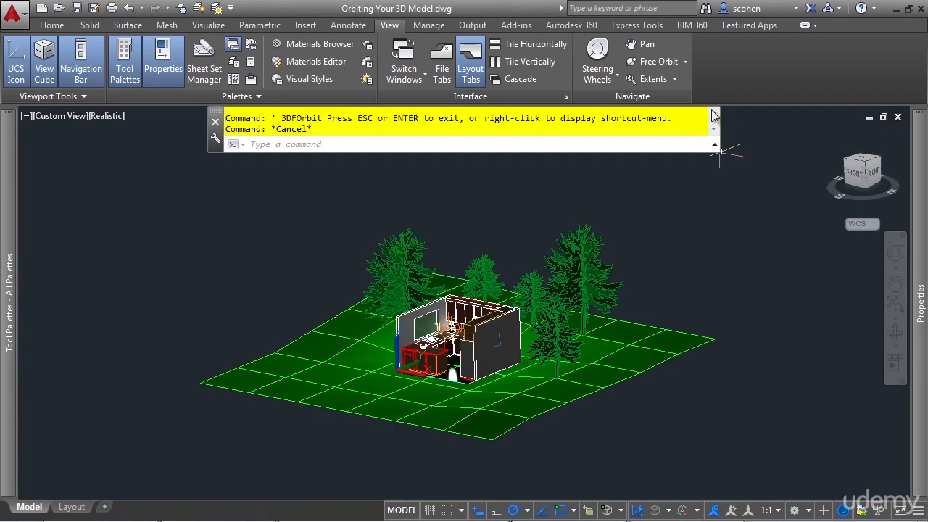
- Spin the whole model with Continuous Orbit, reset the view and exit the command
click(688, 61)
click(717, 140)
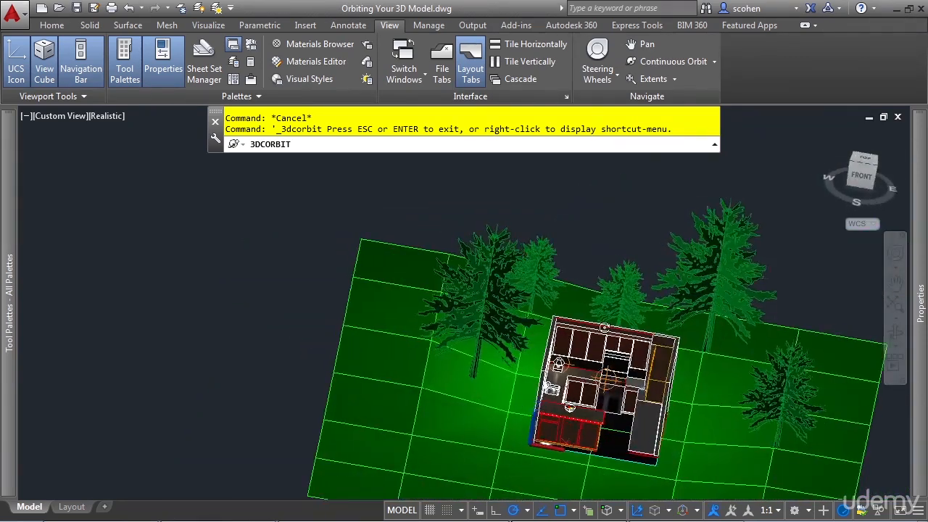
right_click(538, 82)
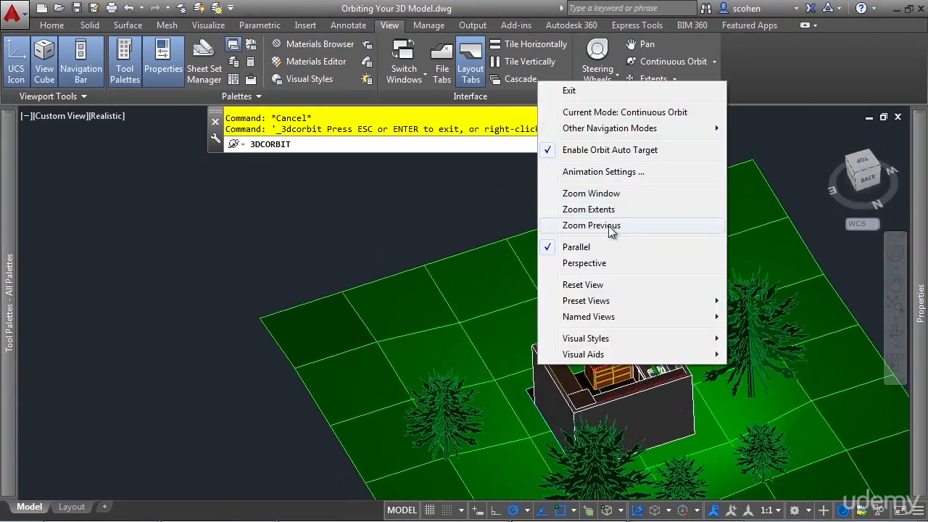
click(615, 285)
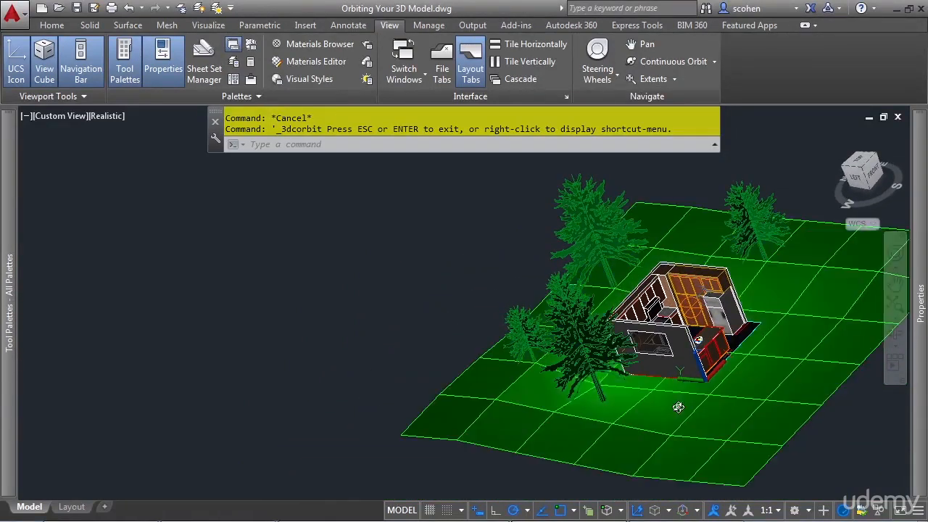
key(Escape)
- Spin only the kitchen walls and the ground mesh with Continuous Orbit, and return the model to the Top view
scroll(434, 376, up, 4)
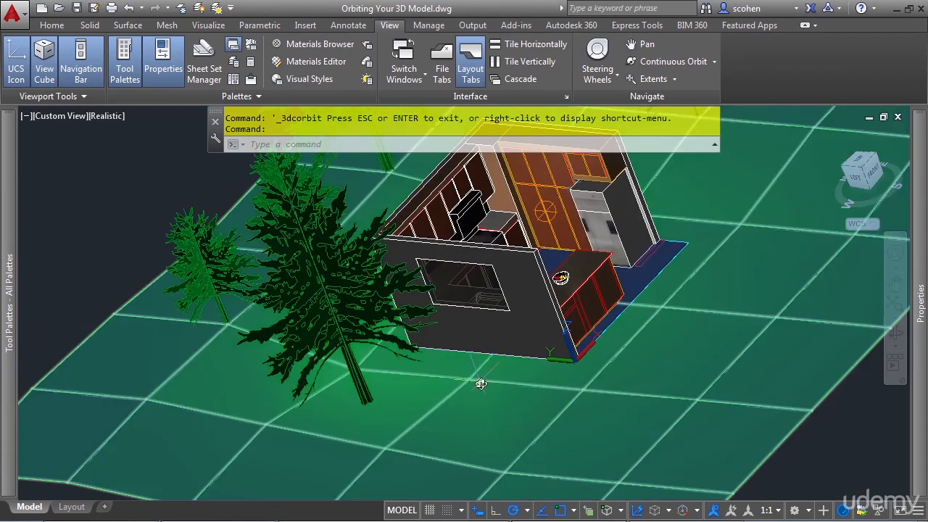
click(461, 397)
key(Escape)
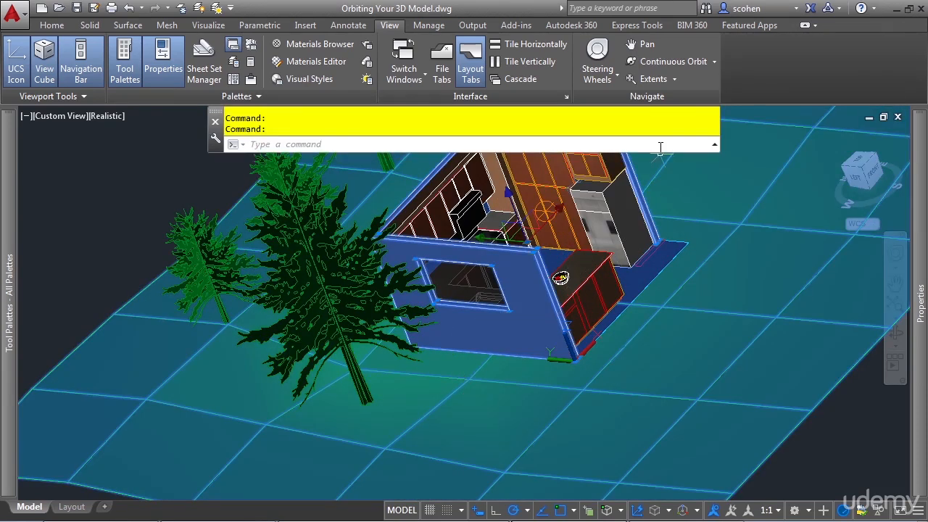
click(663, 61)
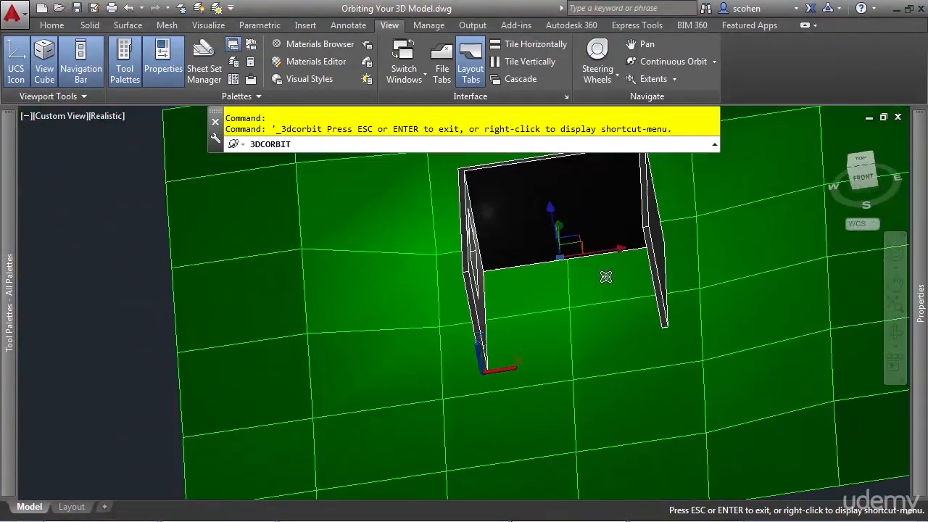
key(Escape)
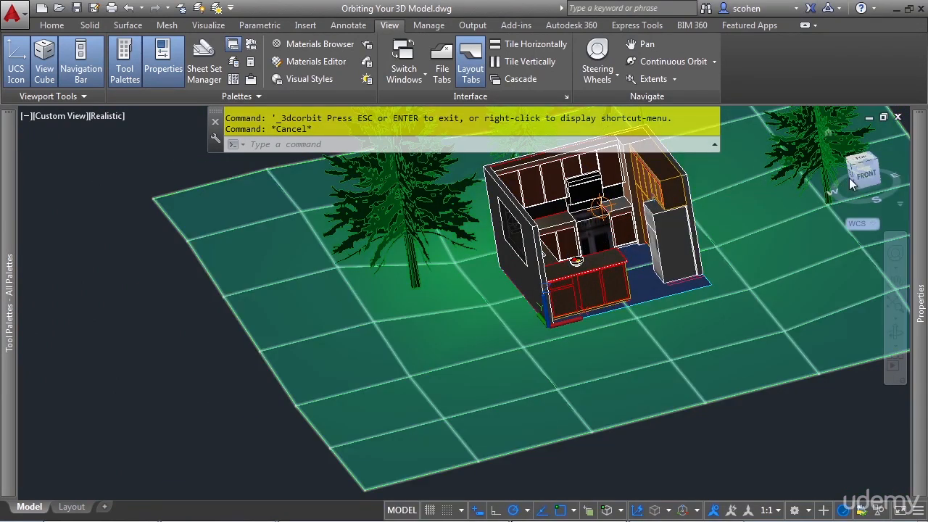
click(861, 165)
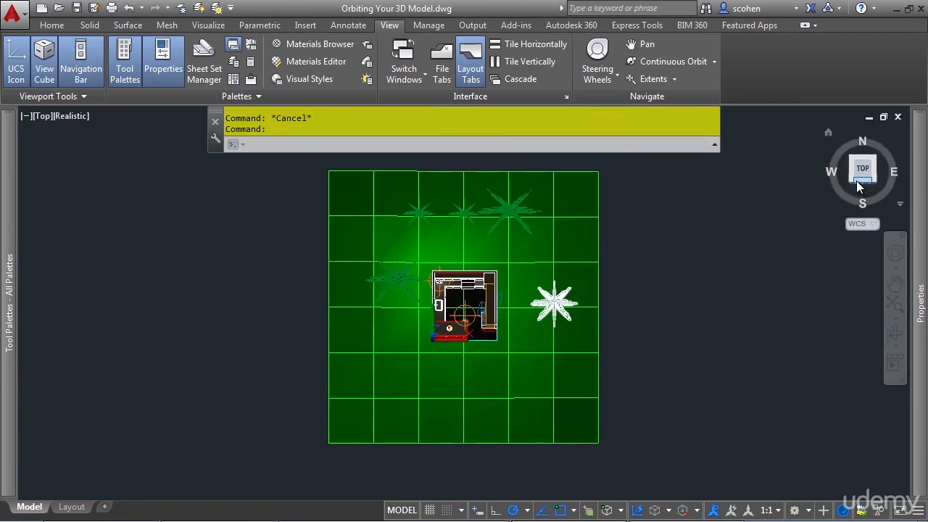